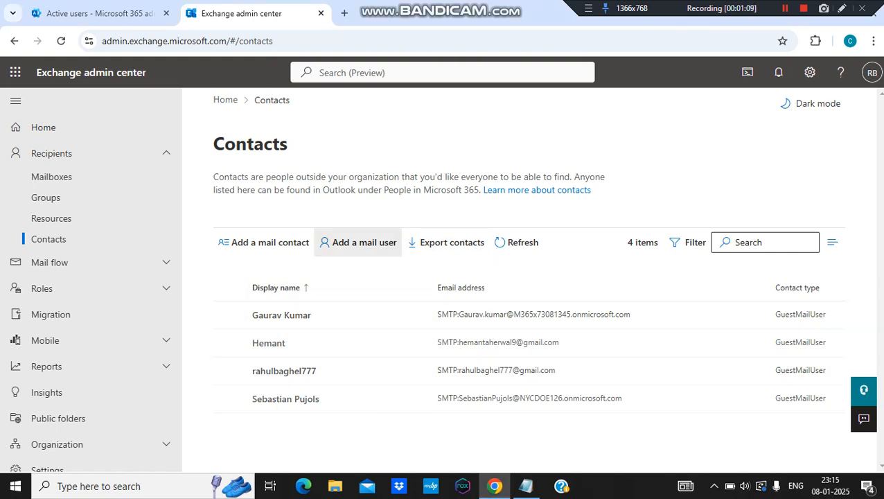
Step: Open the Add a mail user form from the Exchange Contacts page
click(358, 242)
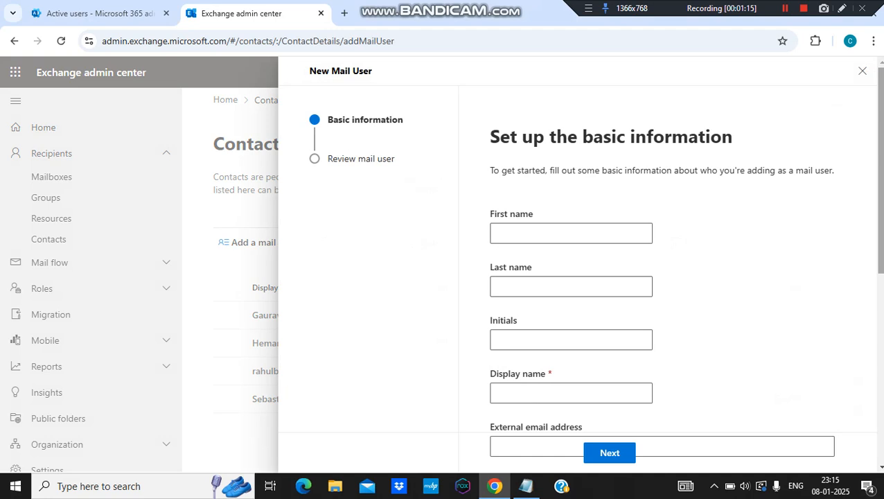
Step: Enter the new user's first name, last name, full display name and external e-mail address
click(571, 233)
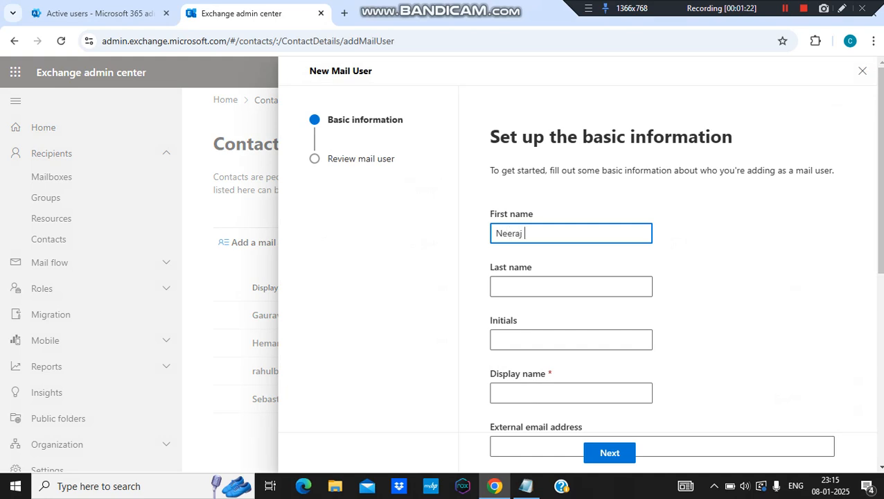
key(Tab)
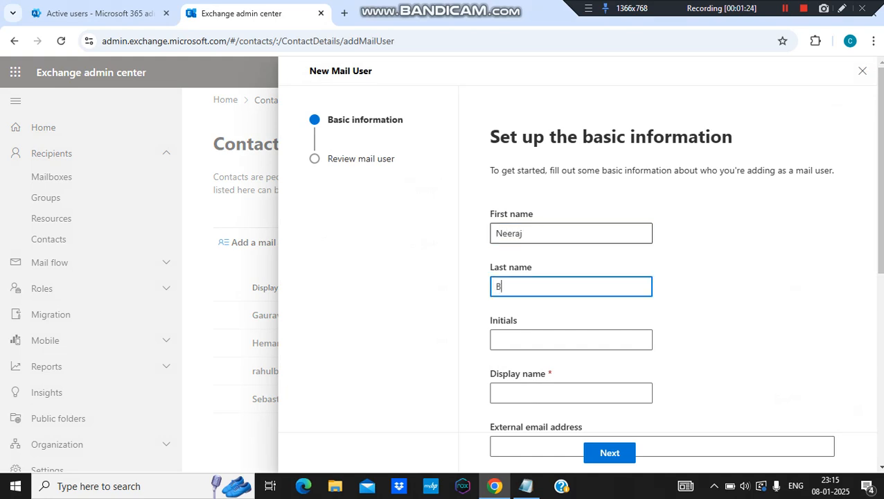
key(Tab)
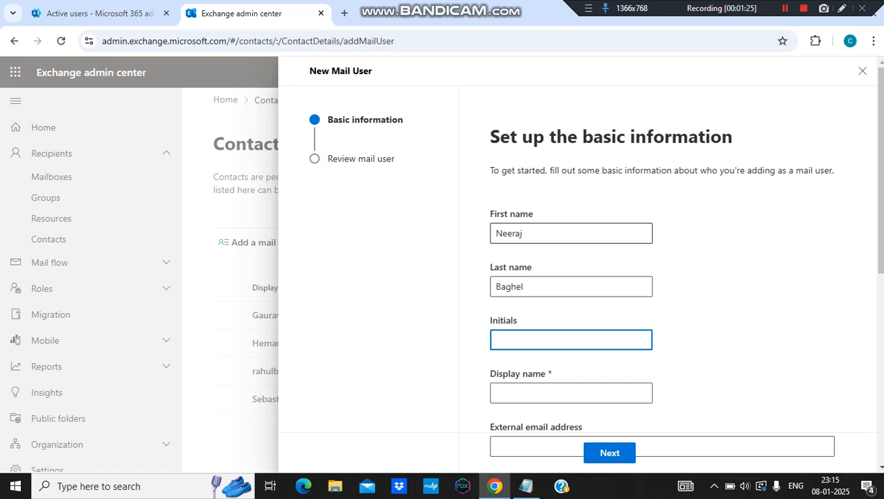
key(Tab)
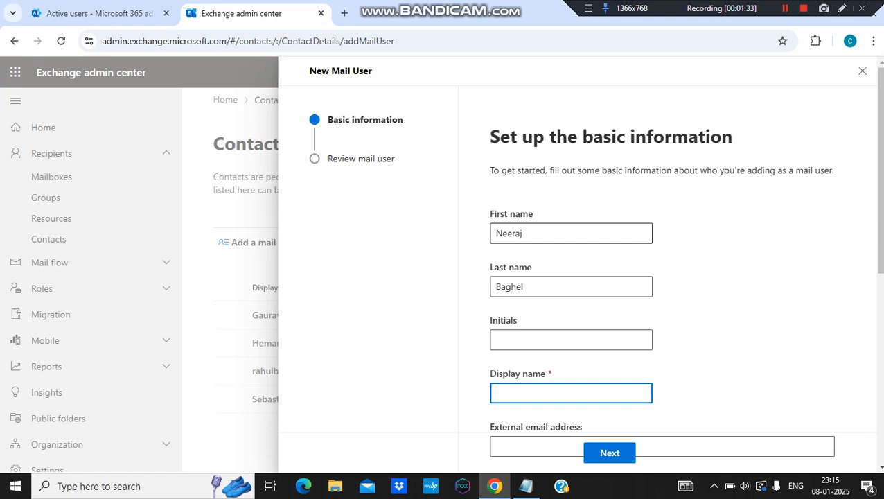
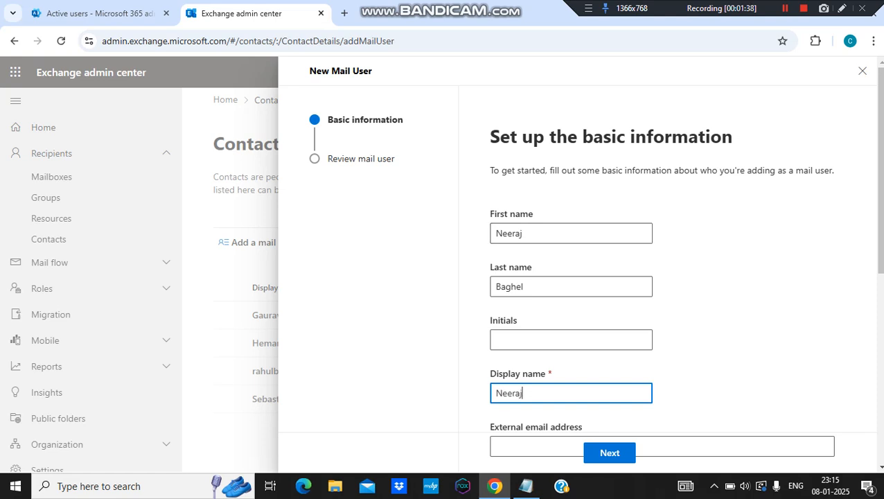
key(Tab)
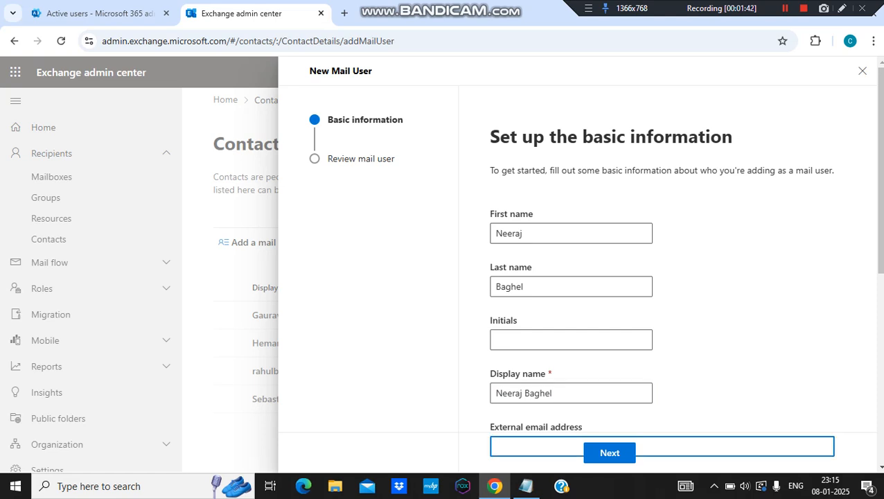
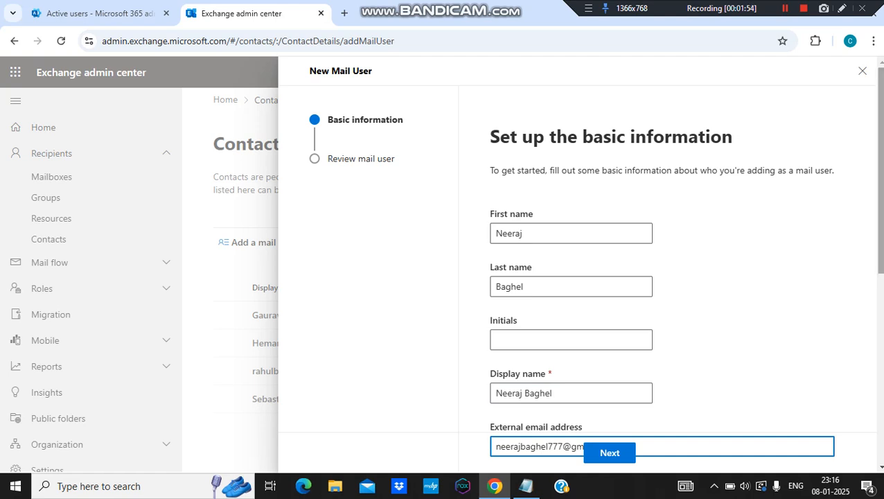
scroll(613, 443, down, 1)
Step: Enter the alias and paste the e-mail name as the user ID
scroll(661, 277, down, 4)
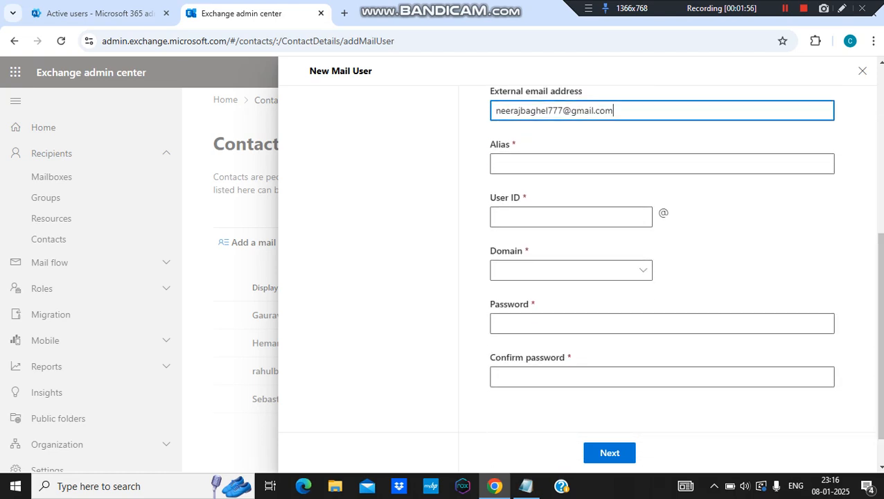
click(662, 163)
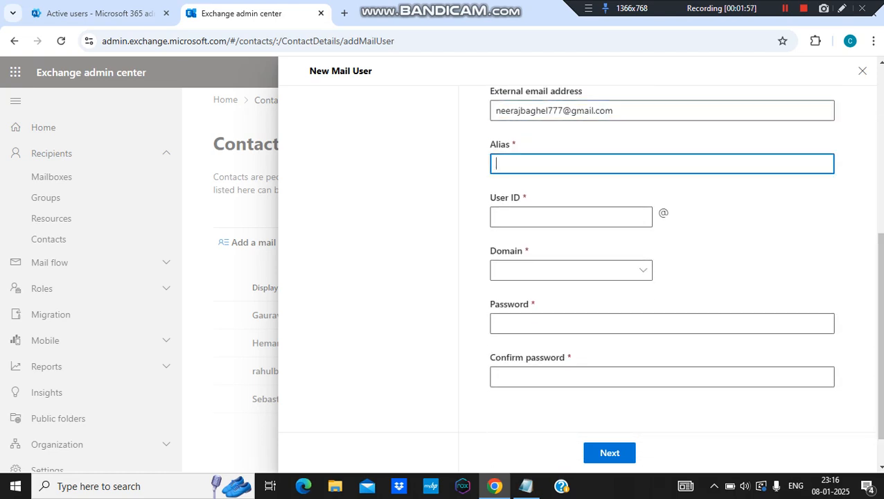
key(Tab)
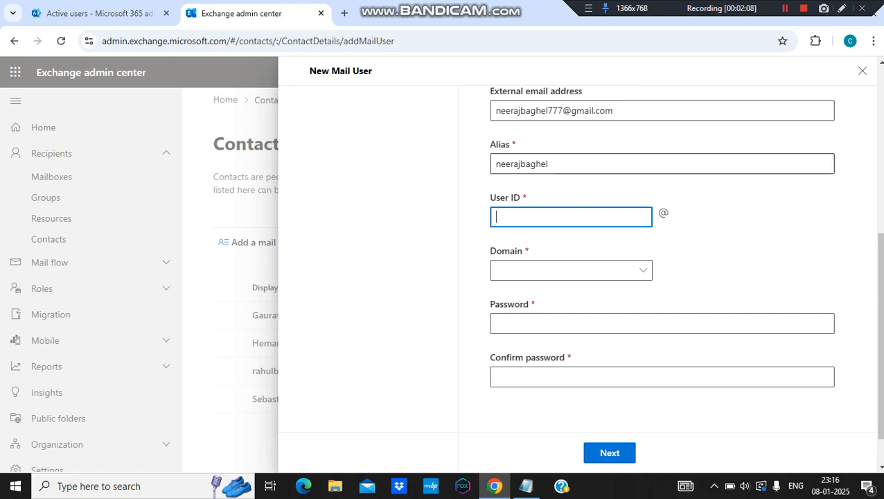
key(shift+Tab)
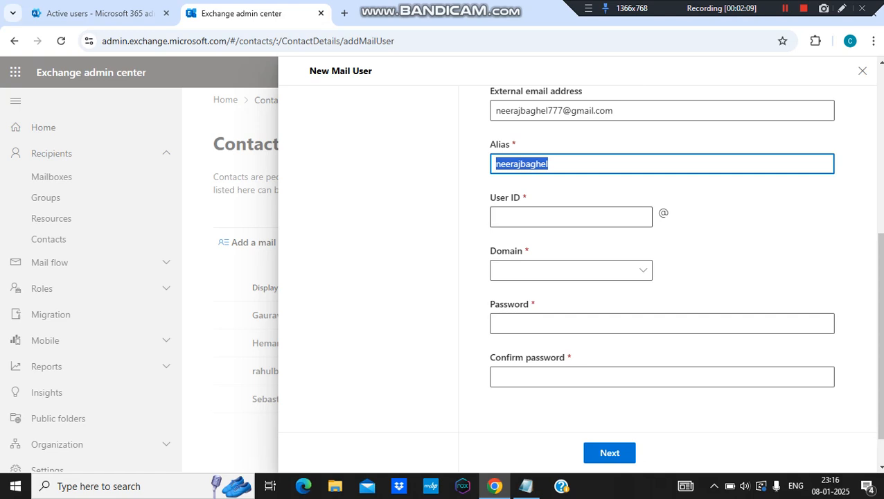
click(554, 216)
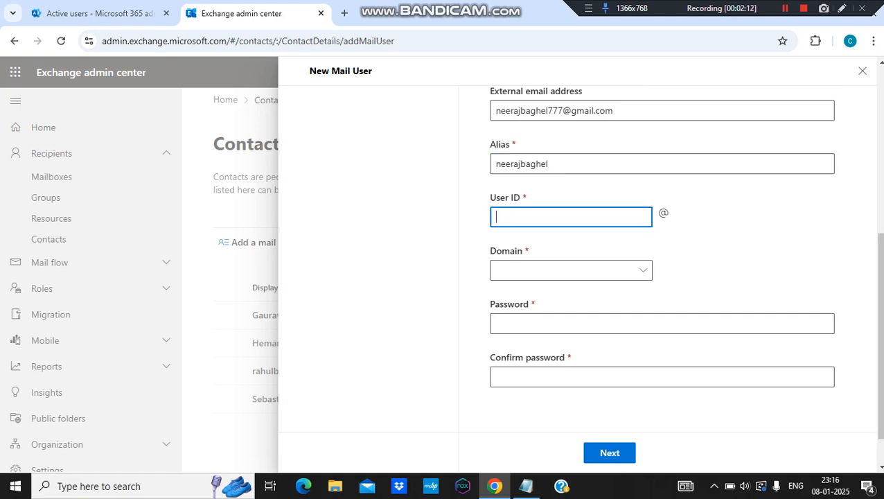
drag(562, 111, 493, 111)
key(ctrl+c)
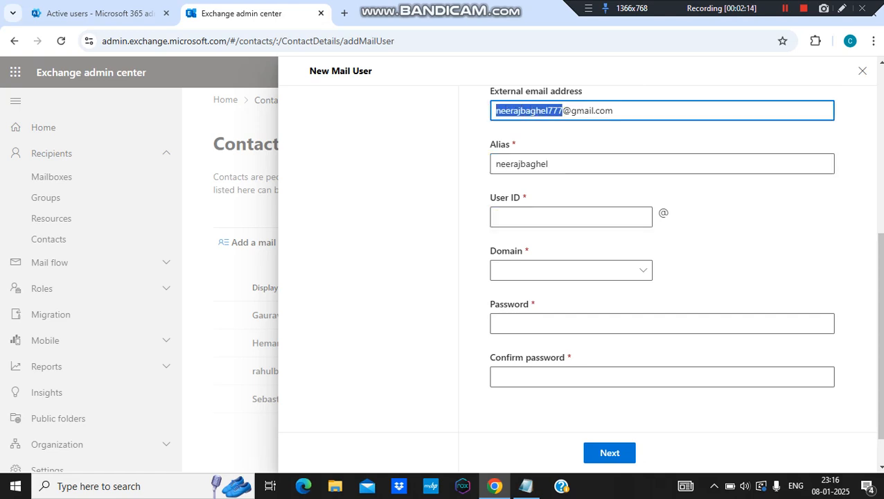
click(554, 217)
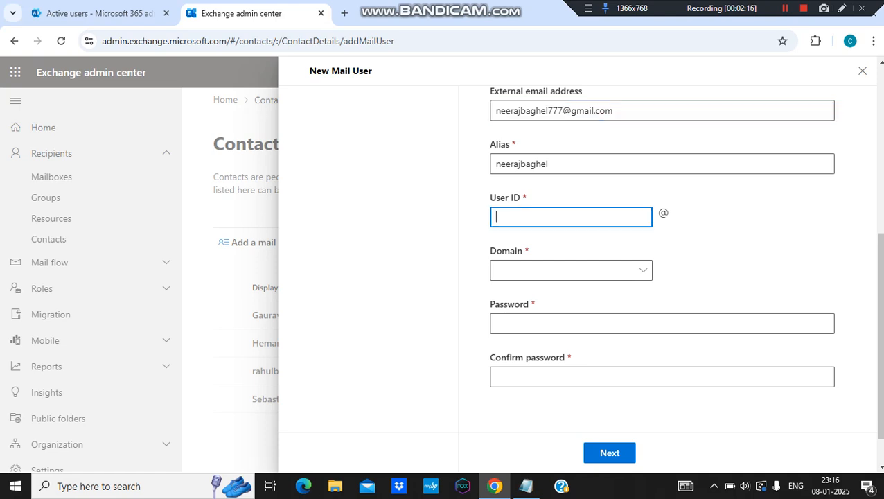
key(ctrl+v)
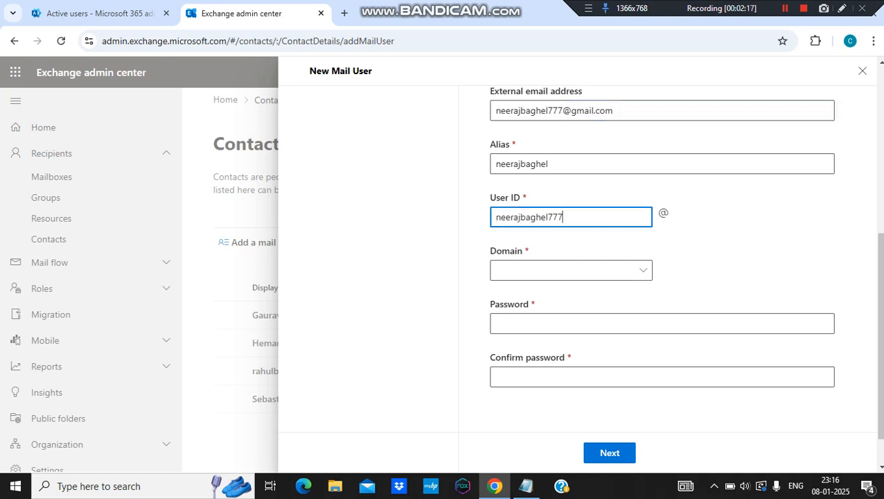
Step: Choose 5062x8.onmicrosoft.com as the user ID's domain
click(572, 270)
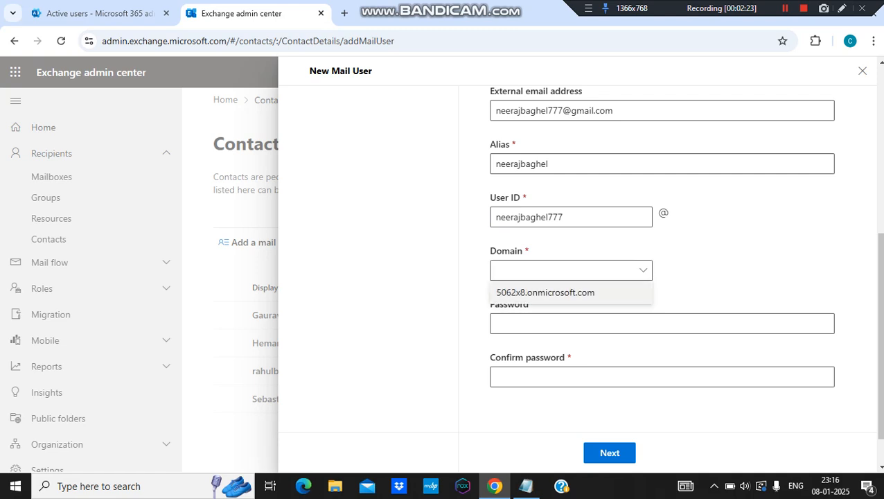
click(545, 292)
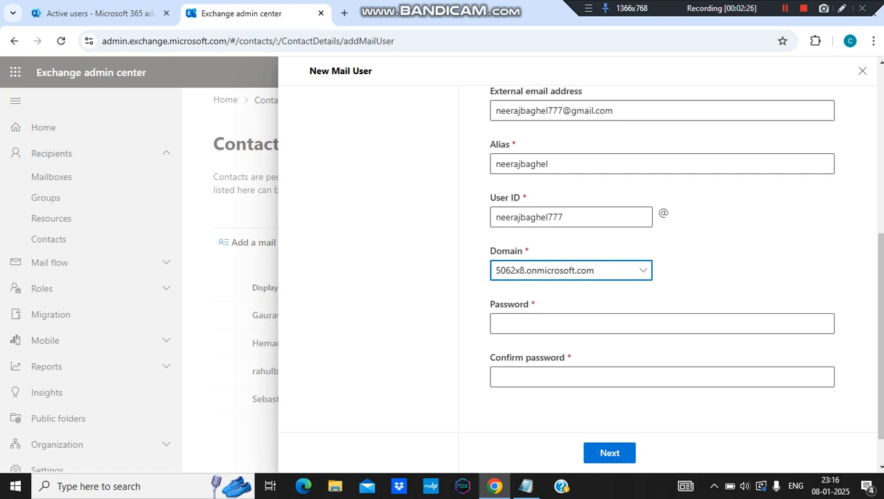
click(570, 270)
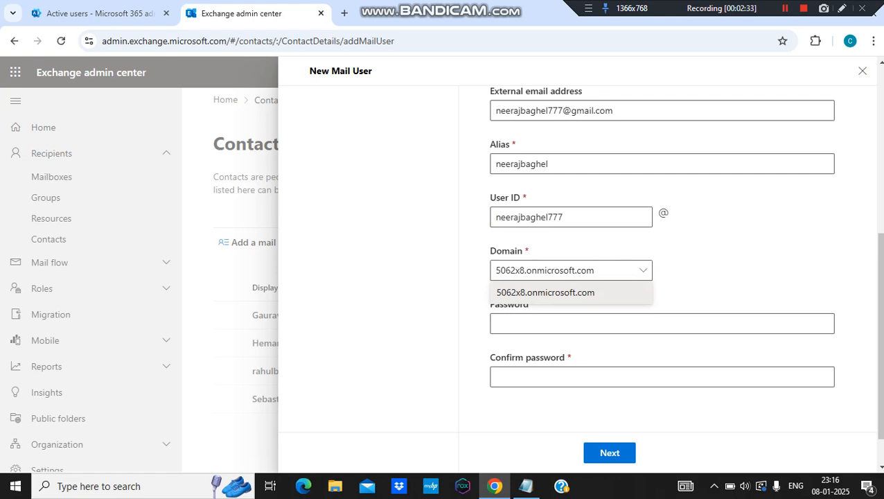
click(571, 292)
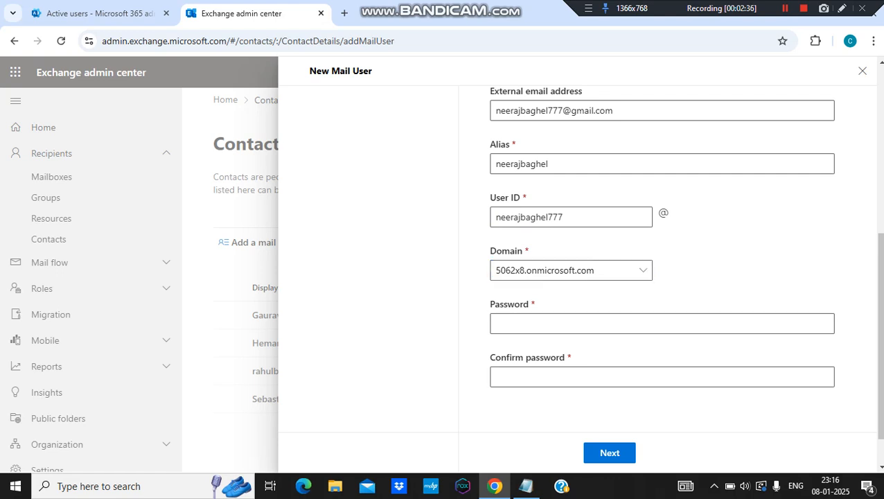
Step: Enter the account password and its confirmation
click(661, 323)
text(•••)
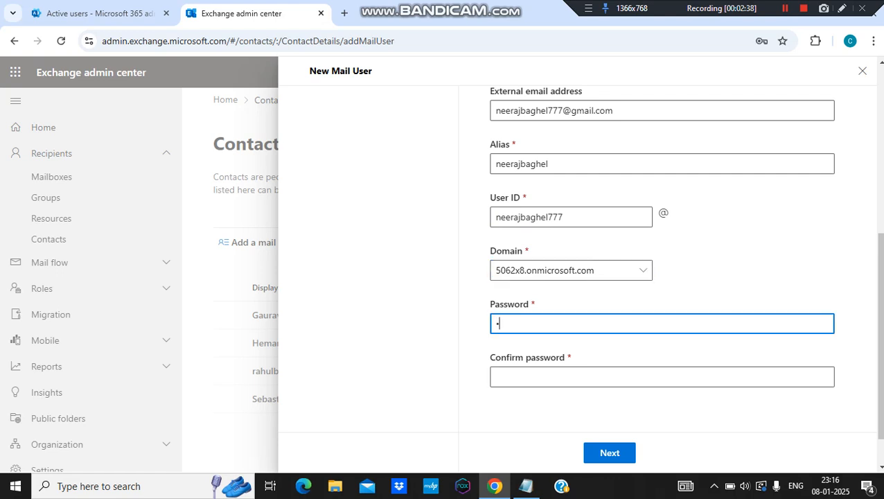
text(••••••••••)
key(Tab)
text(•••••)
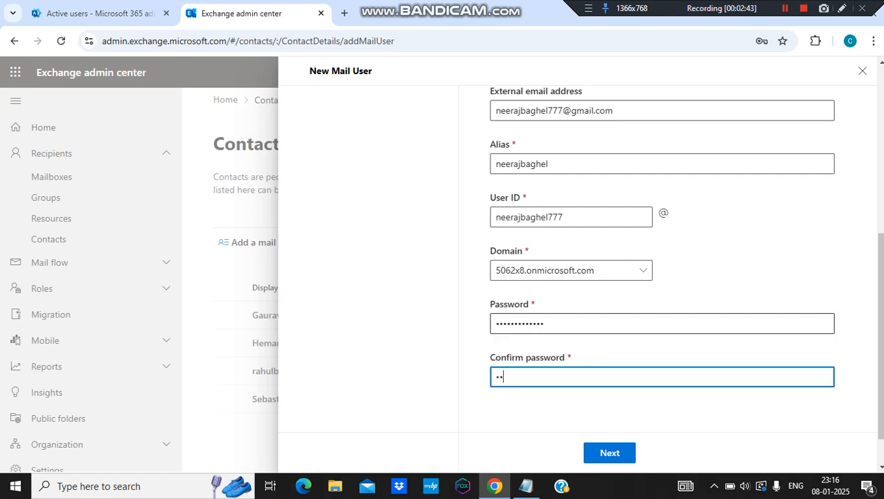
text(••••••••)
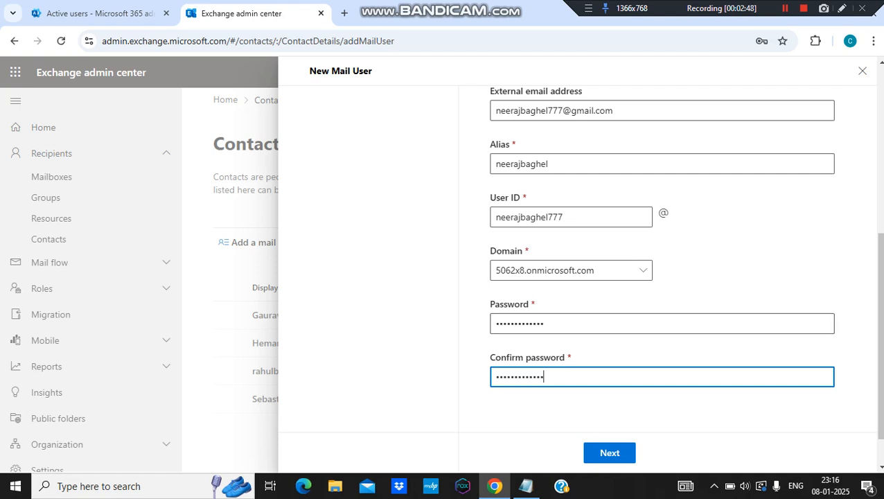
Step: Proceed to the mail user review page, saving the password in the browser
click(610, 453)
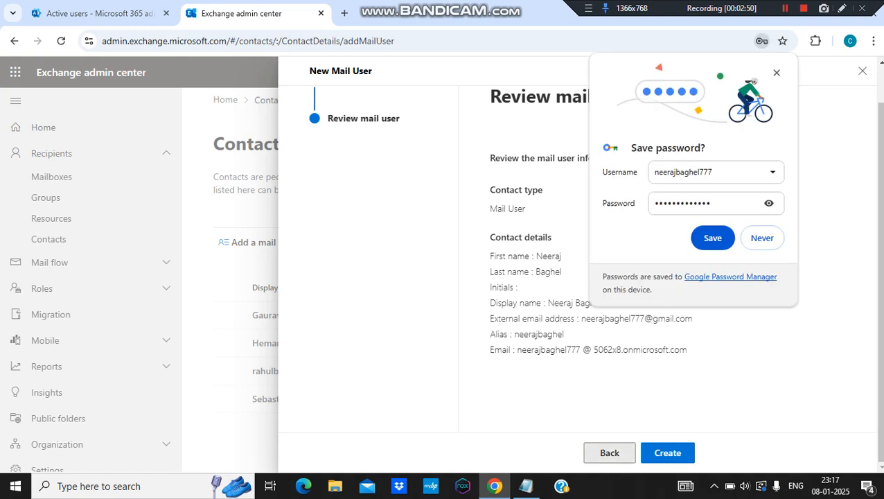
click(712, 237)
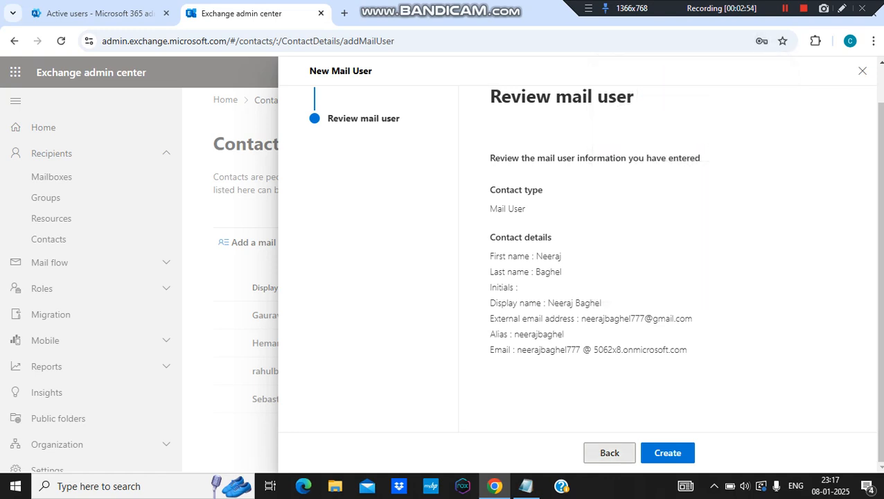
drag(517, 349, 686, 349)
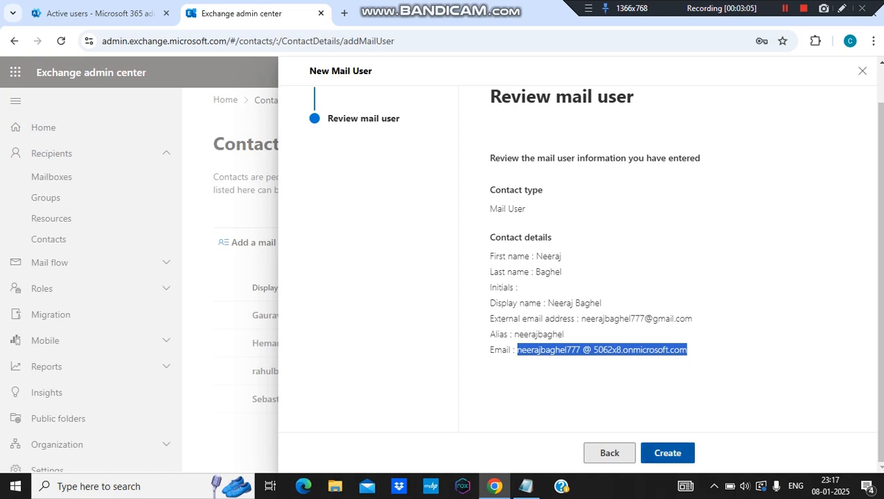
Step: Create the mail user, finish the wizard and select it in the Contacts list
click(667, 453)
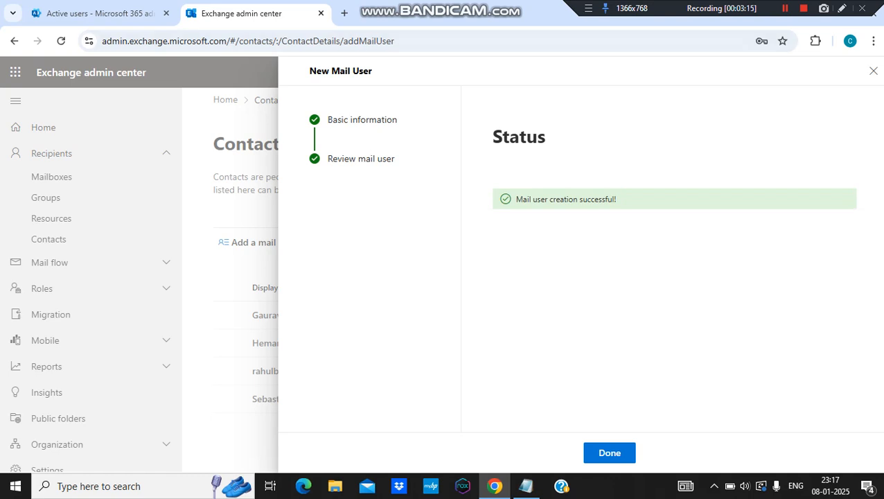
drag(516, 199, 618, 200)
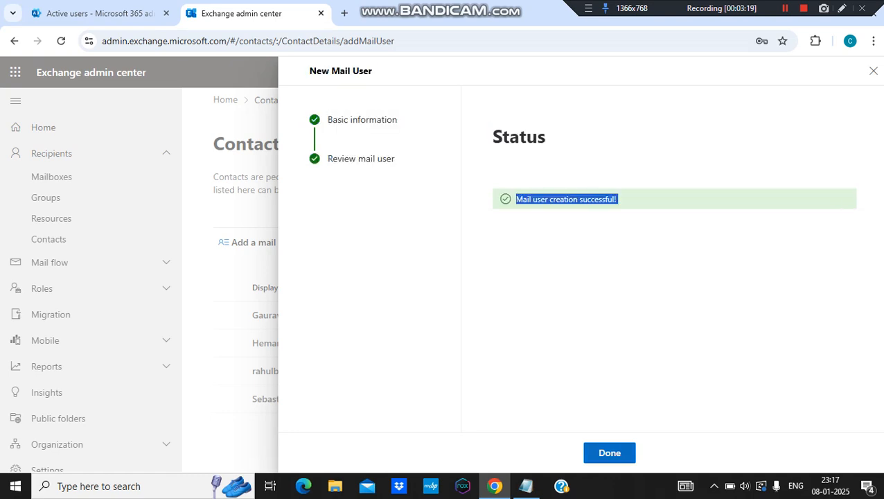
click(609, 452)
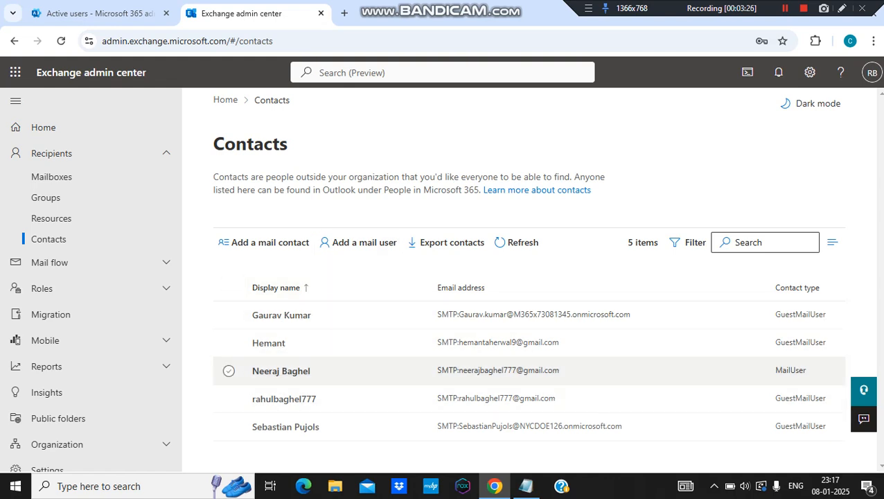
click(228, 371)
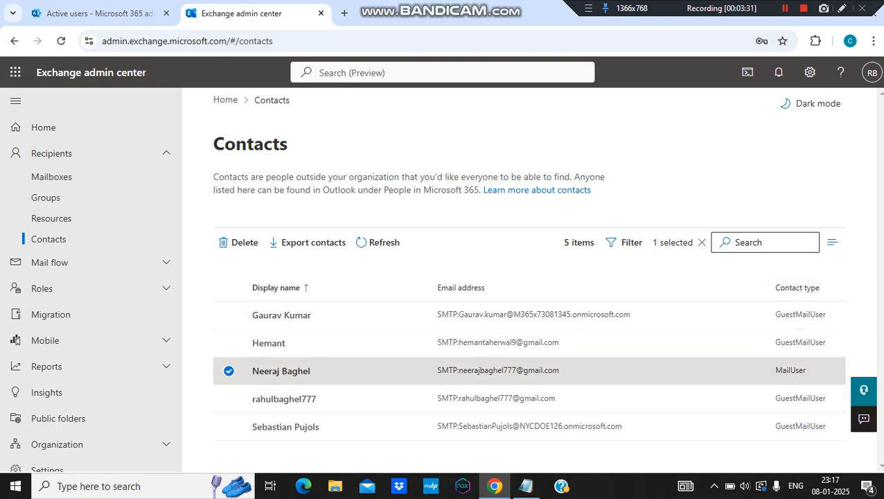
Step: Reload Active users in Microsoft 365 admin center and search for the new user's first name
click(99, 13)
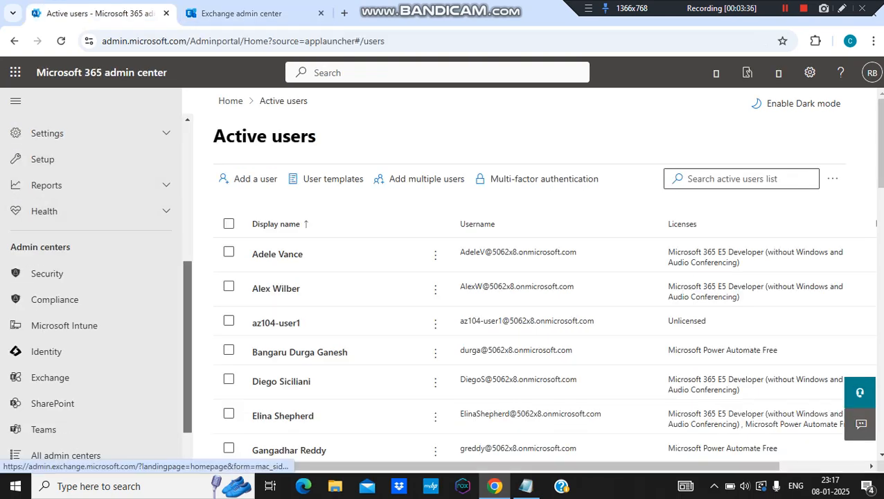
scroll(50, 377, up, 5)
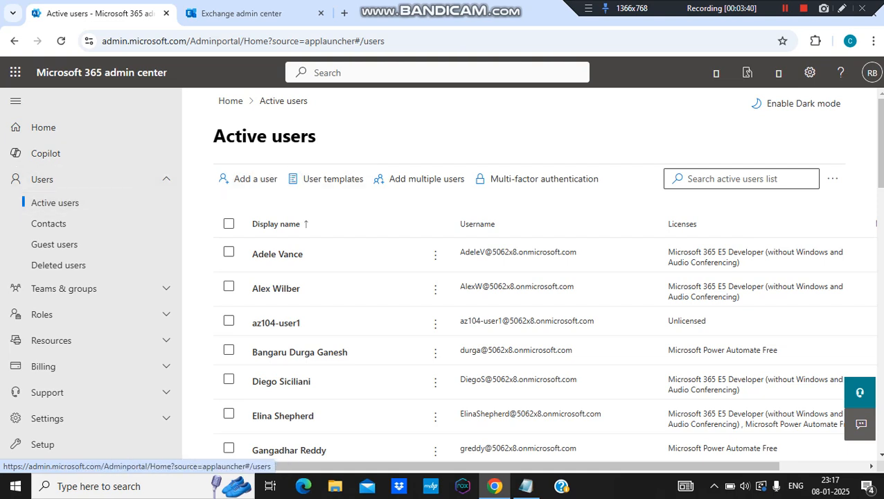
click(61, 41)
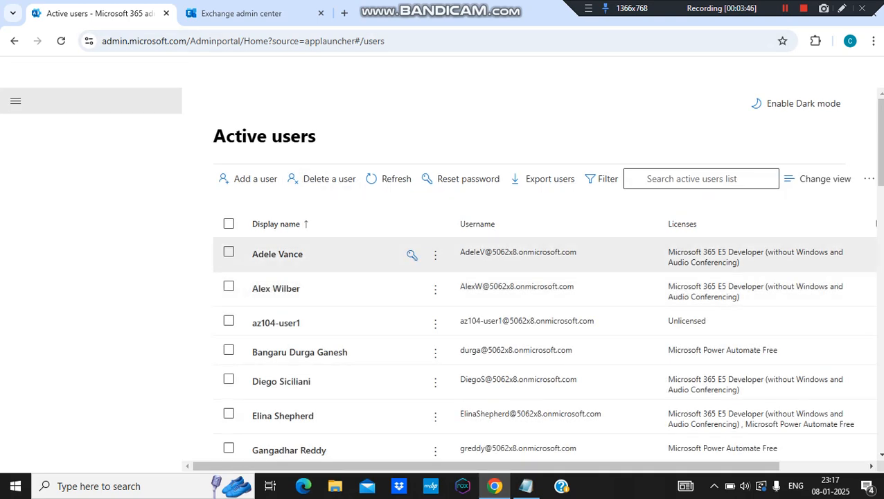
click(752, 182)
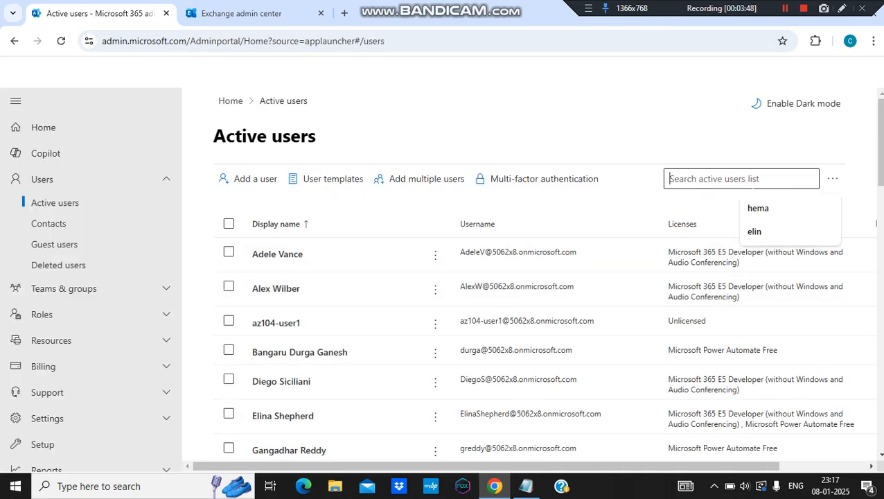
text(neeraj)
key(Return)
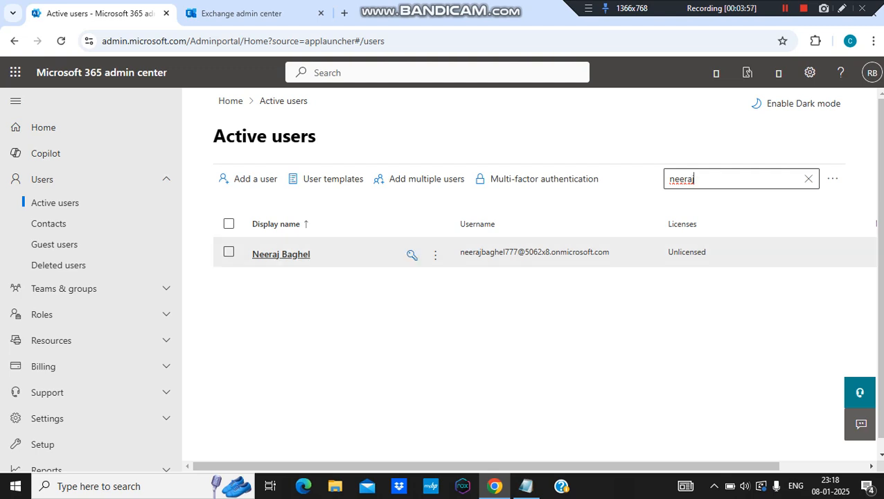
Step: Assign the Microsoft 365 E5 Developer license to the new user and save
click(280, 254)
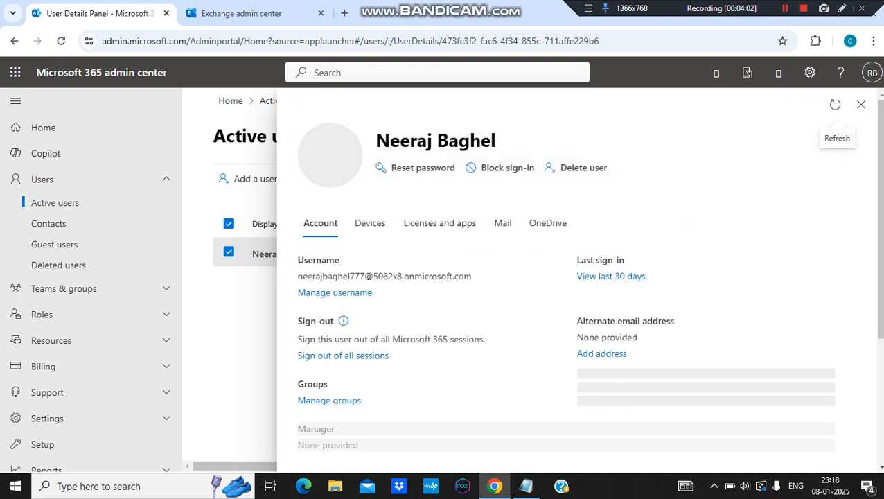
click(439, 223)
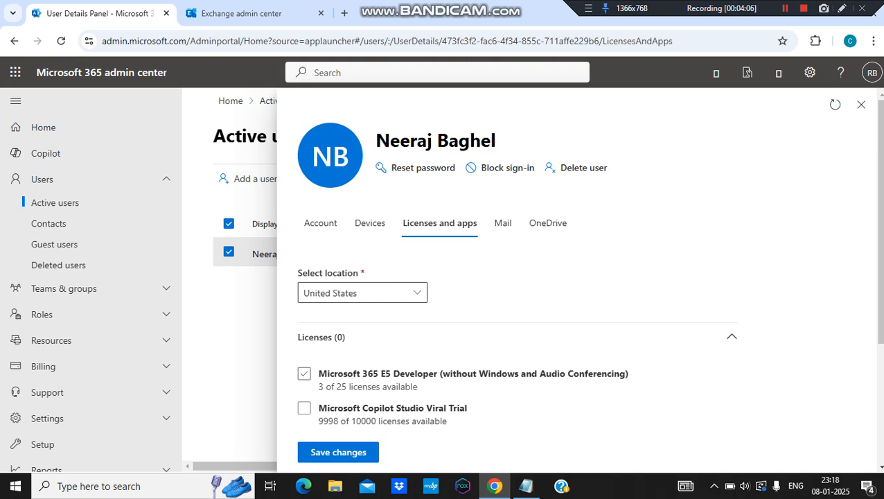
click(338, 452)
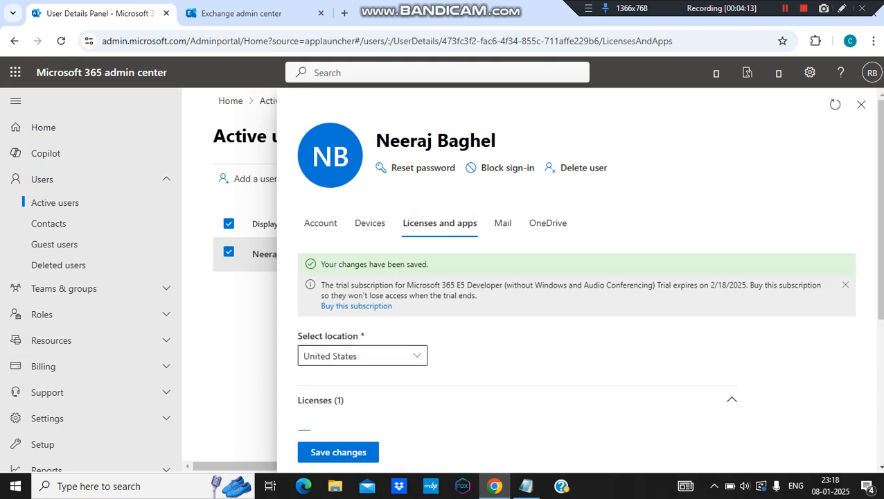
mouse_move(880, 201)
mouse_down()
mouse_move(879, 343)
mouse_move(880, 198)
mouse_up()
Step: Review the new user's account and contact information, then close the details pane
click(320, 223)
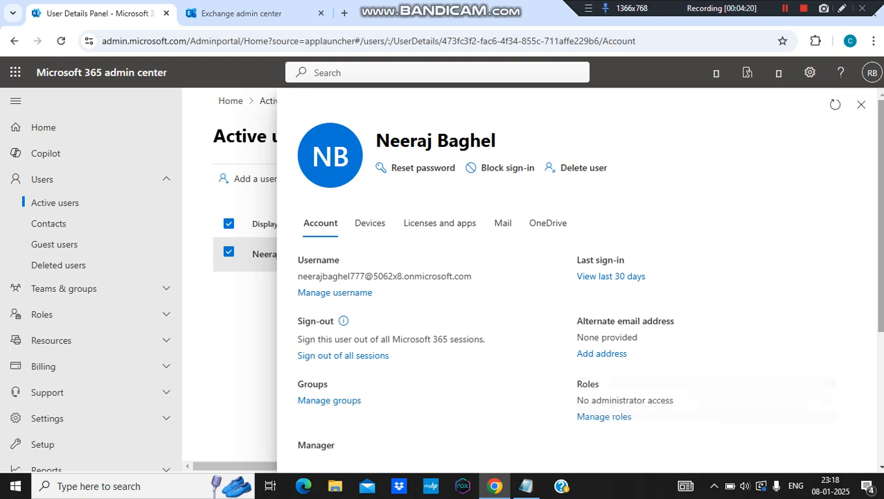
scroll(578, 277, down, 3)
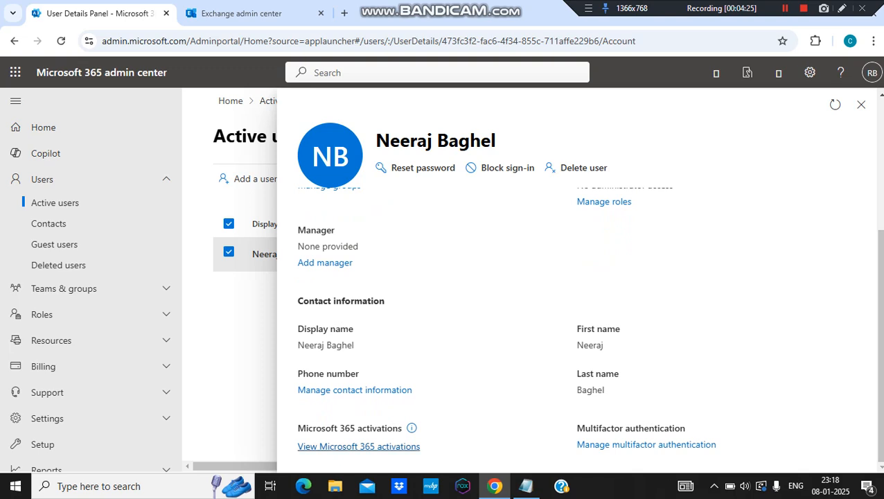
click(353, 389)
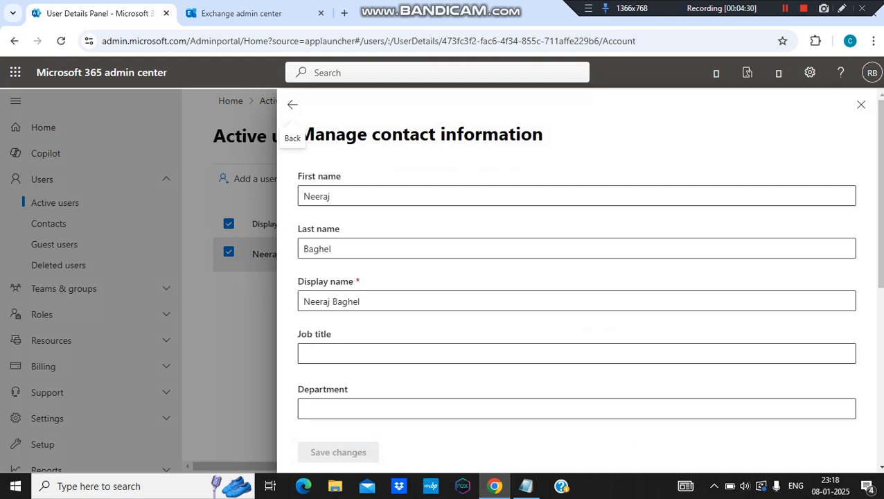
scroll(576, 291, down, 7)
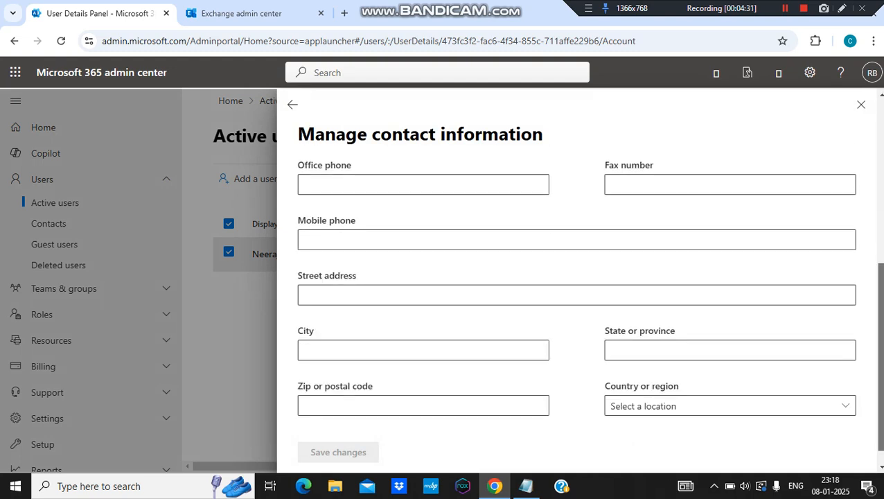
scroll(576, 290, up, 7)
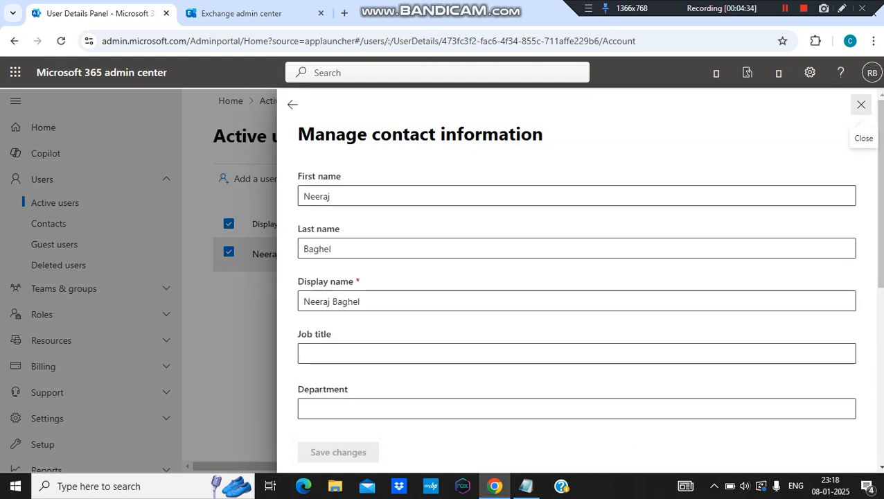
click(861, 104)
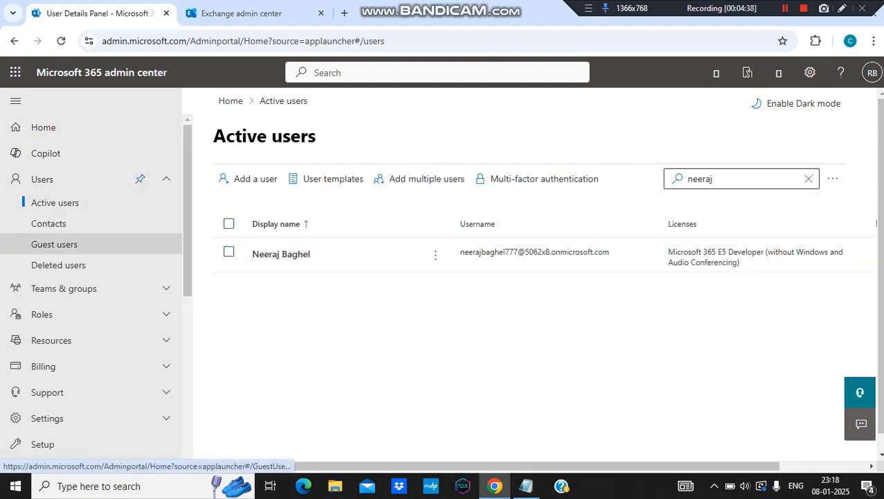
Step: Go to Contacts and back to the full, unfiltered Active users list
click(49, 223)
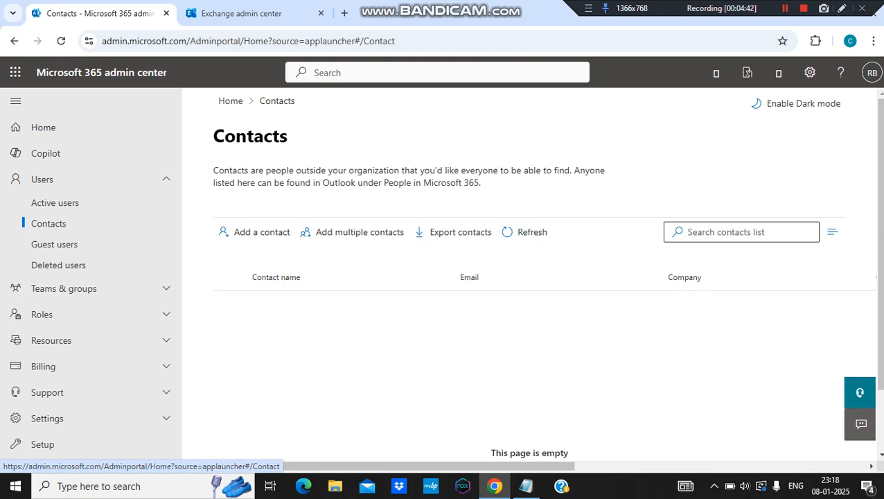
click(56, 203)
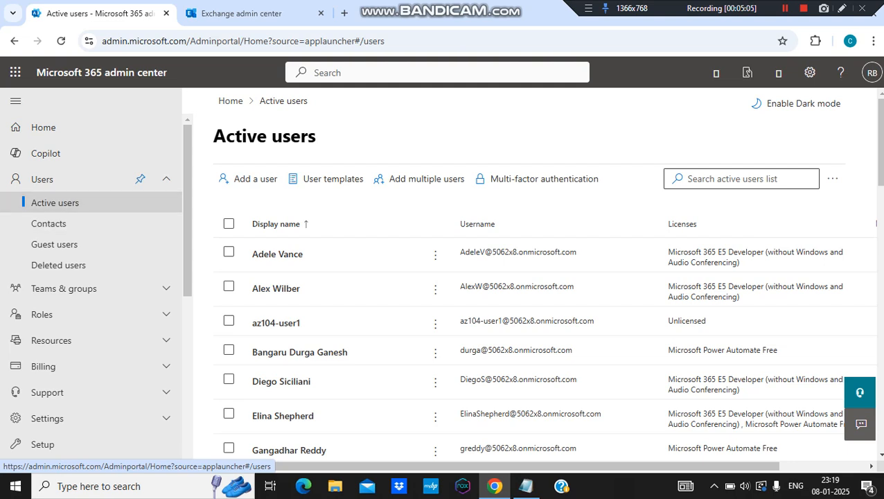
click(494, 486)
click(494, 486)
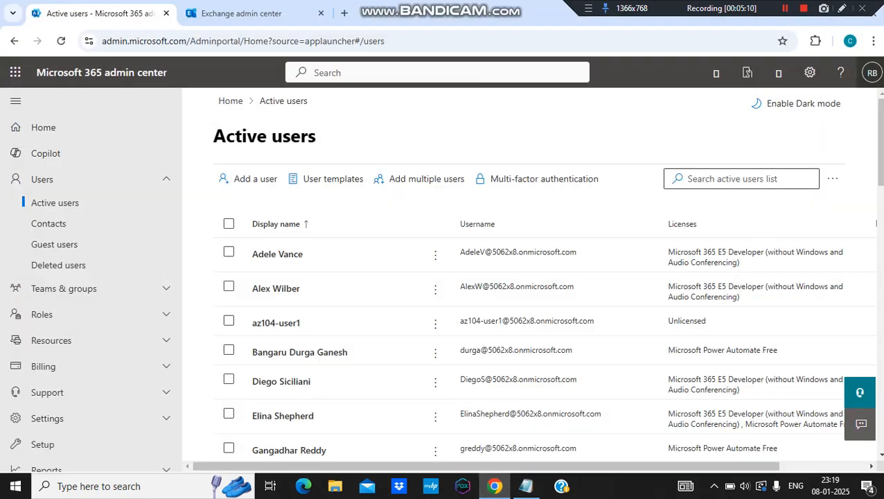
click(873, 41)
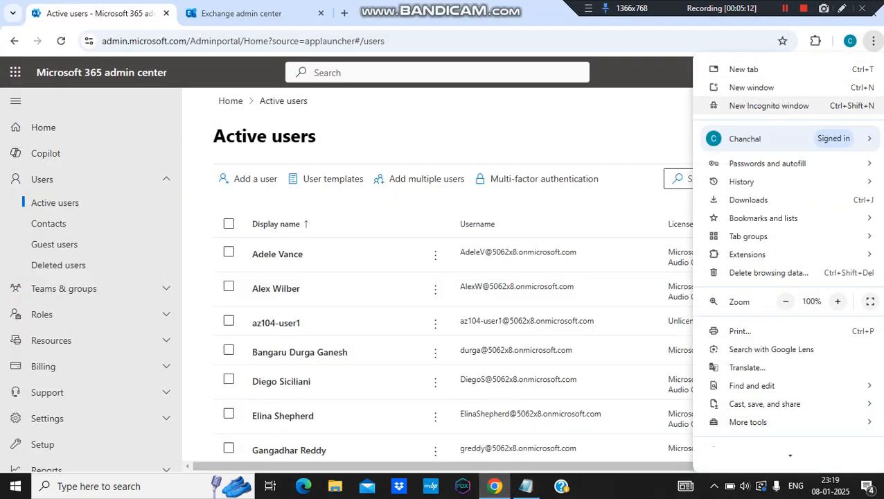
Step: Load office.com in a new Chrome Incognito window
click(768, 105)
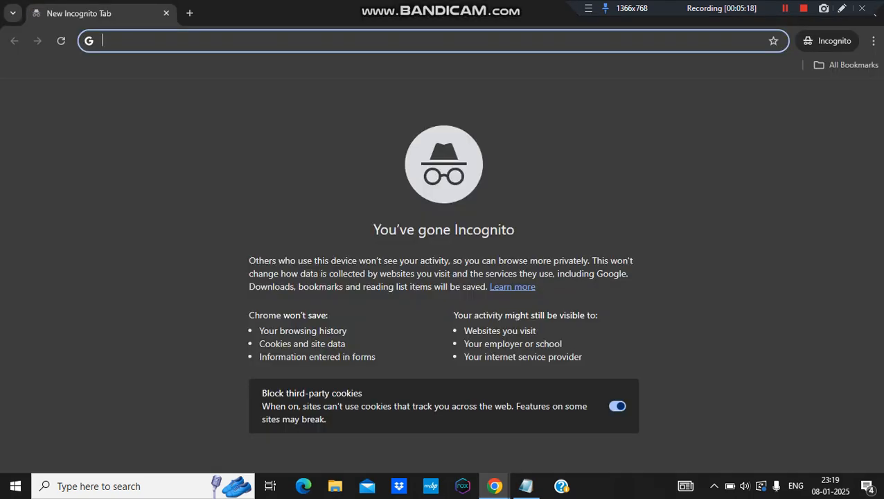
text(office.com)
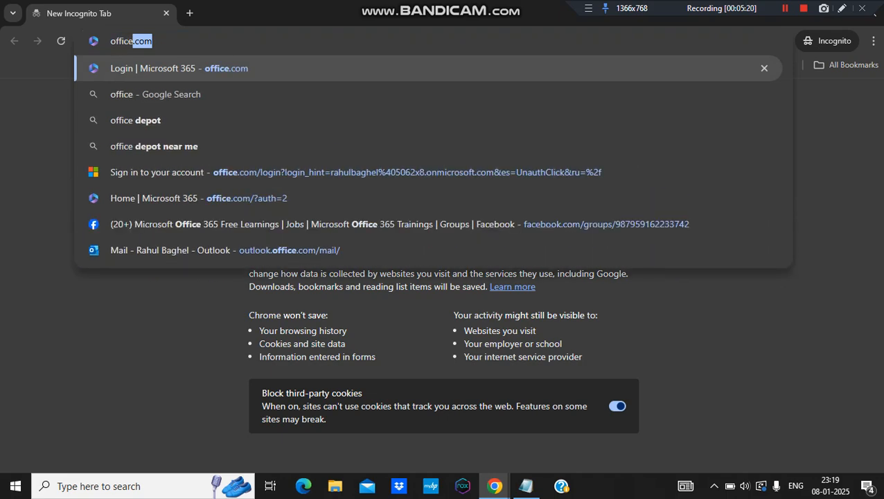
key(Return)
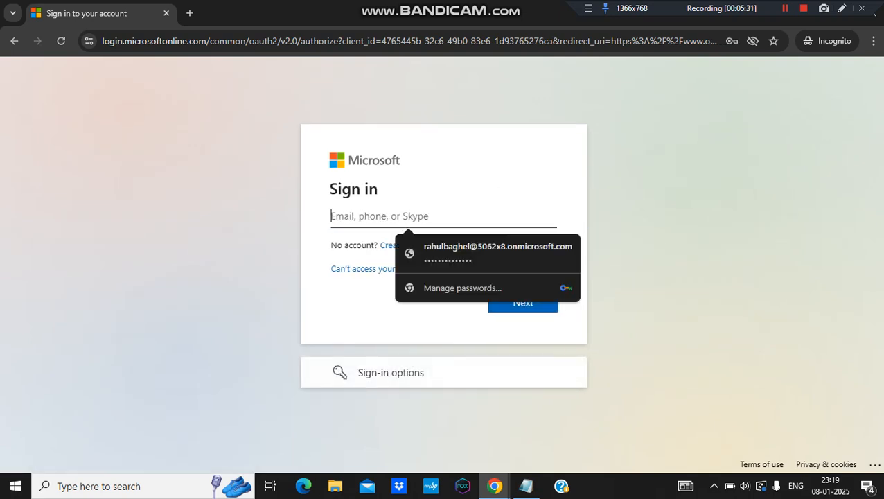
Step: Paste the new user's sign-in address, remove the stray spaces around the @, and submit
key(ctrl+v)
click(403, 216)
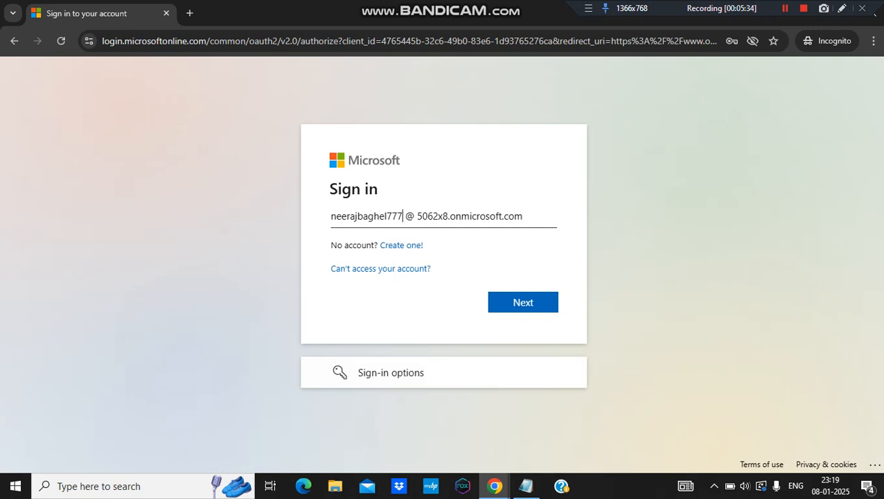
key(Delete)
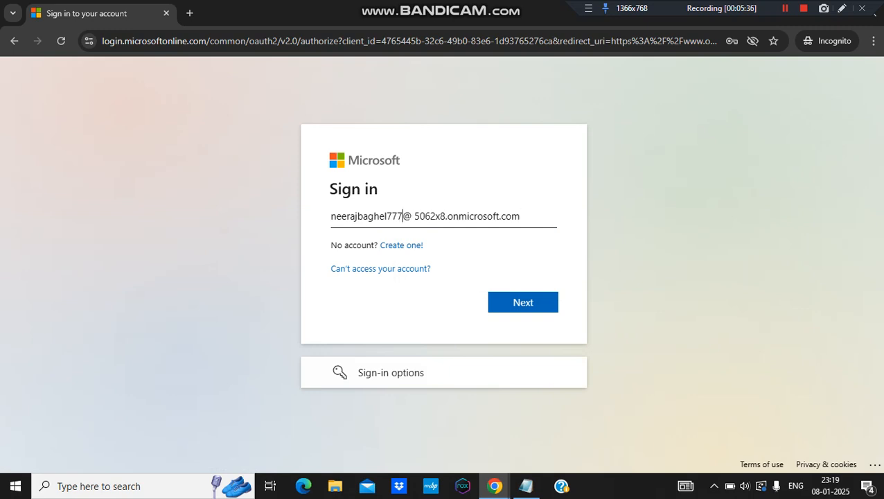
key(Right)
key(BackSpace)
key(Return)
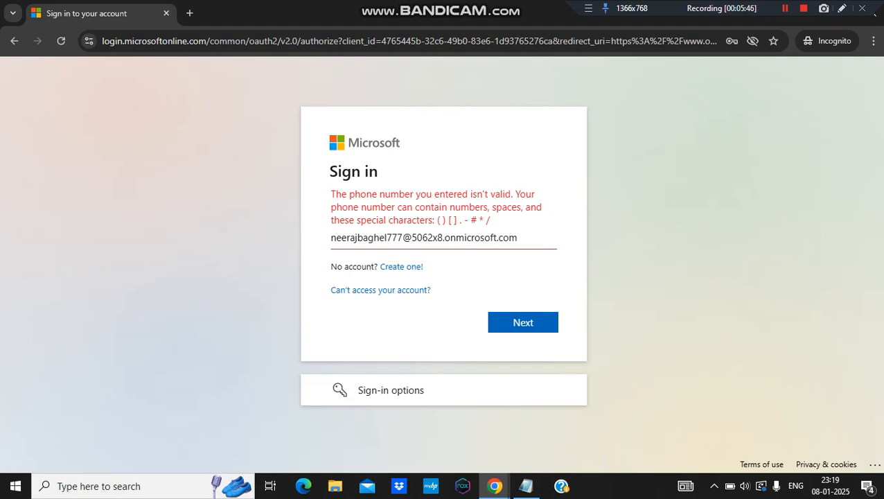
Step: Retype the full sign-in address on the 5062x8.onmicrosoft.com domain and submit it
key(Left)
key(BackSpace)
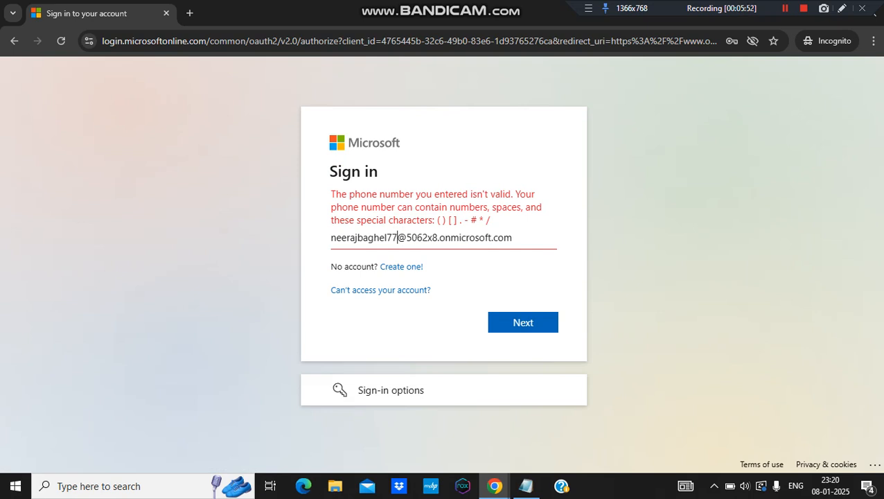
text(7)
key(Right)
key(Right)
key(Left)
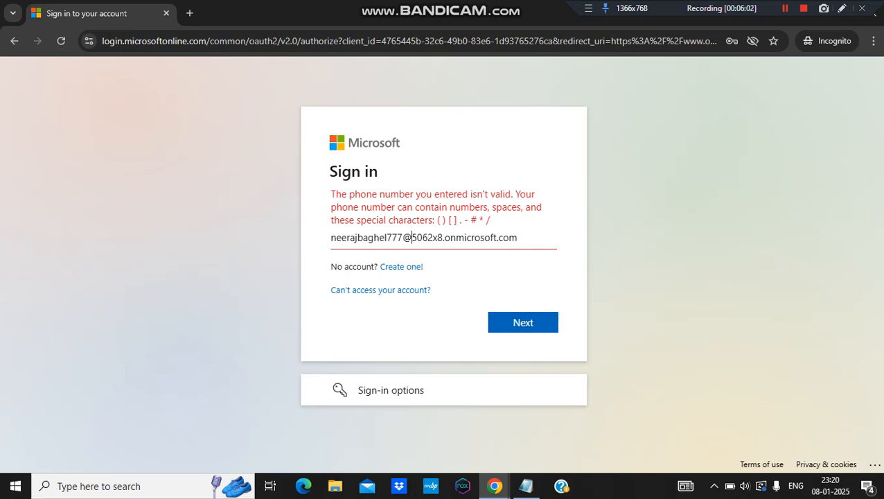
key(End)
key(ctrl+a)
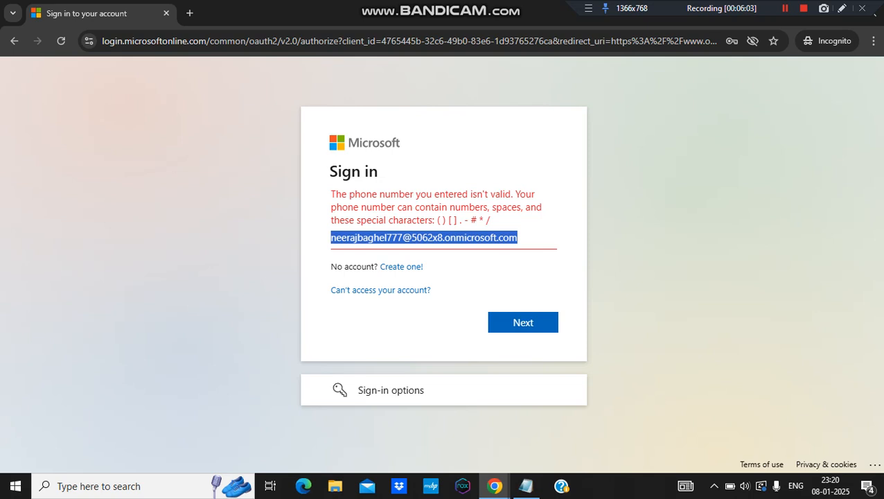
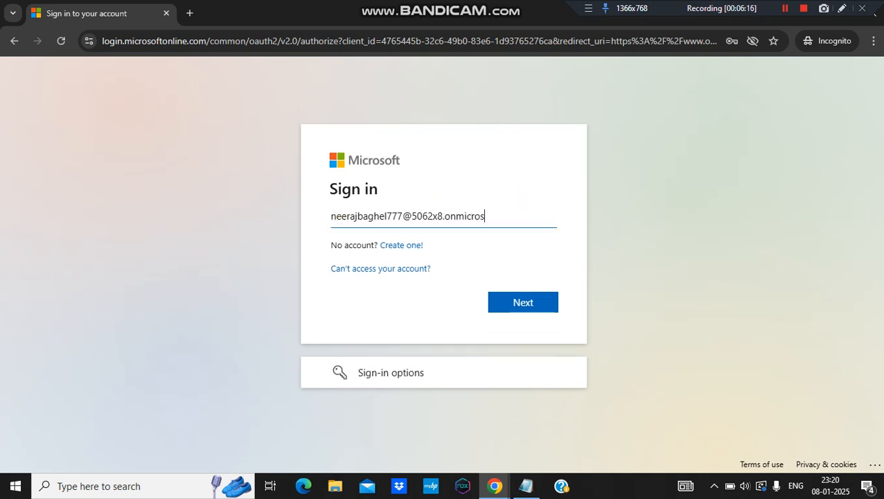
key(Return)
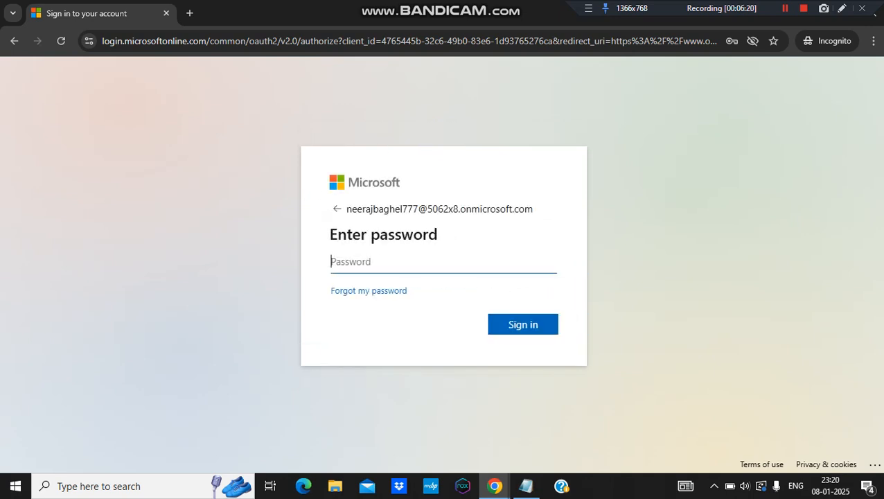
Step: Enter the password to sign in and decline the stay-signed-in prompt
text(•••••••••••••)
key(Return)
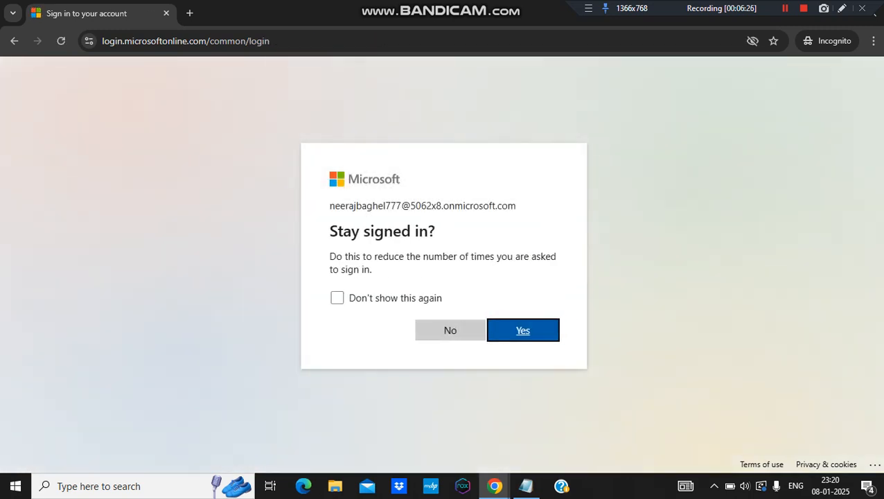
click(337, 297)
Step: Decline staying signed in and dismiss the Microsoft 365 welcome carousel
click(450, 330)
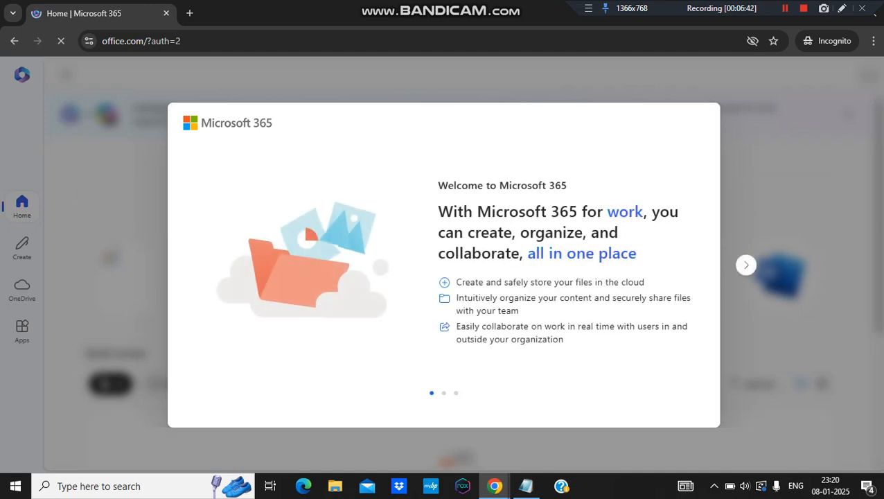
click(746, 266)
click(746, 265)
click(746, 265)
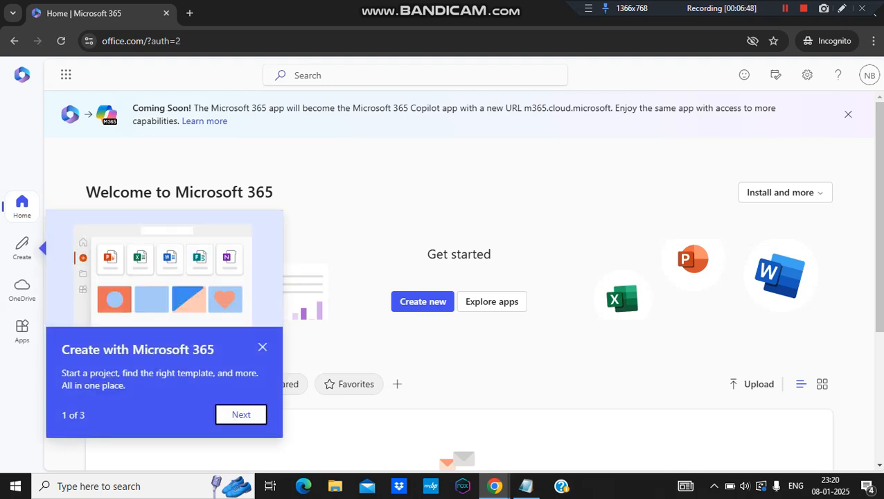
key(Return)
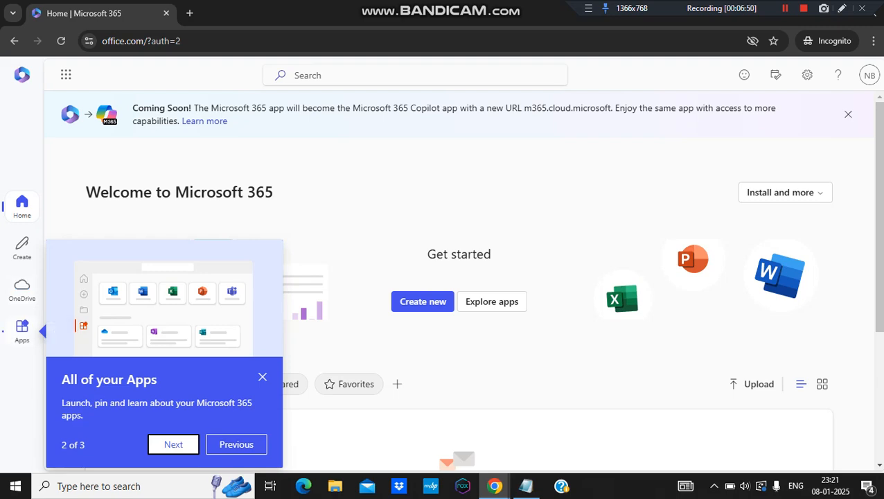
Step: Go through the Apps page introduction and finish the tour back on Home
click(4, 331)
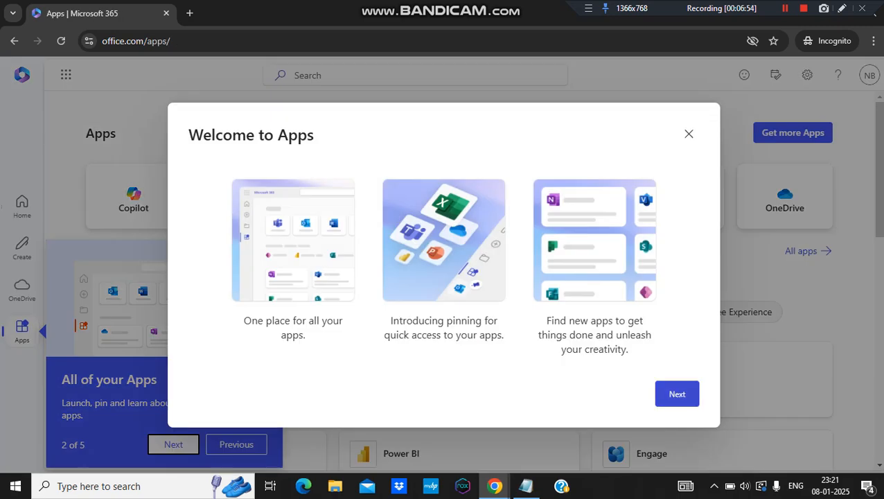
click(676, 394)
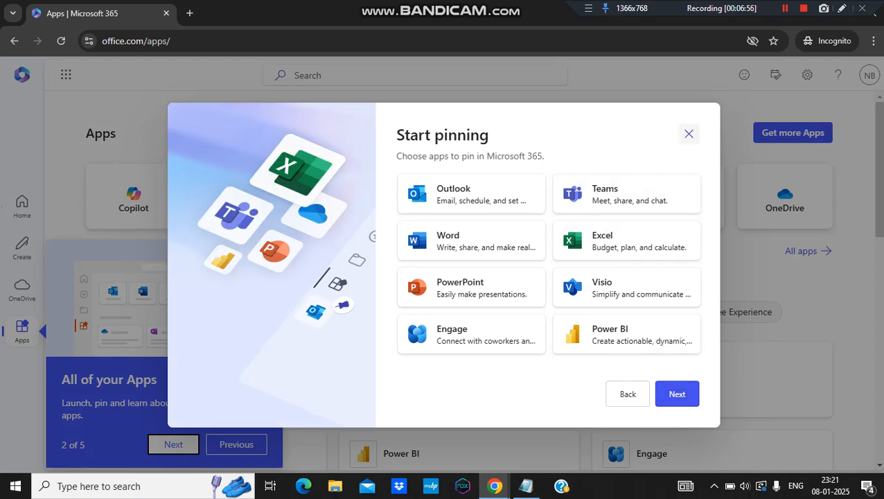
click(689, 133)
click(173, 444)
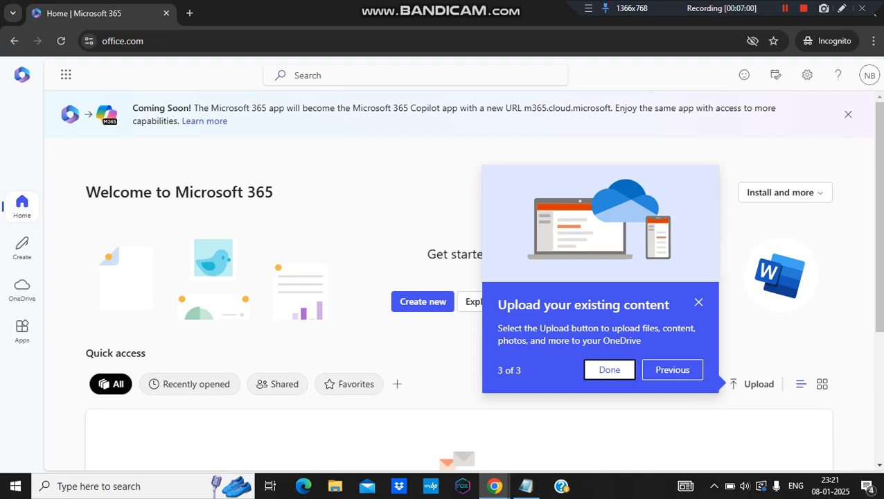
click(23, 325)
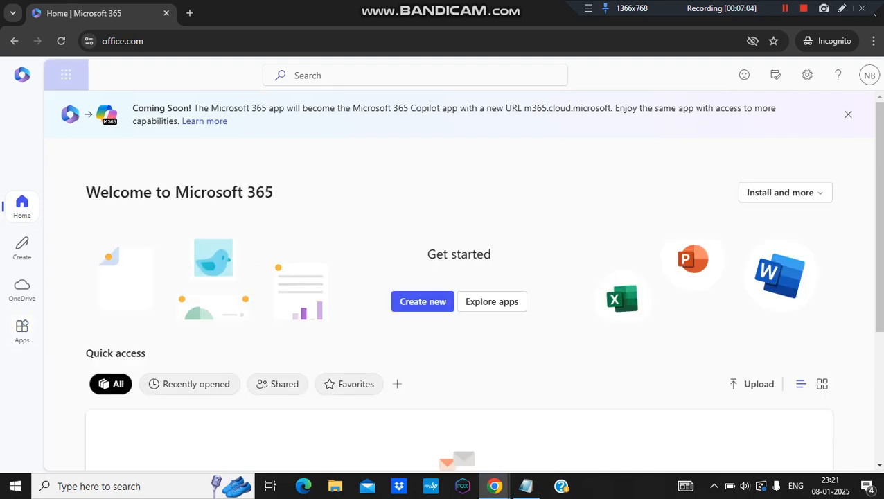
Step: Open the new user's empty Outlook Inbox in a new tab, then return to the admin center window
click(66, 74)
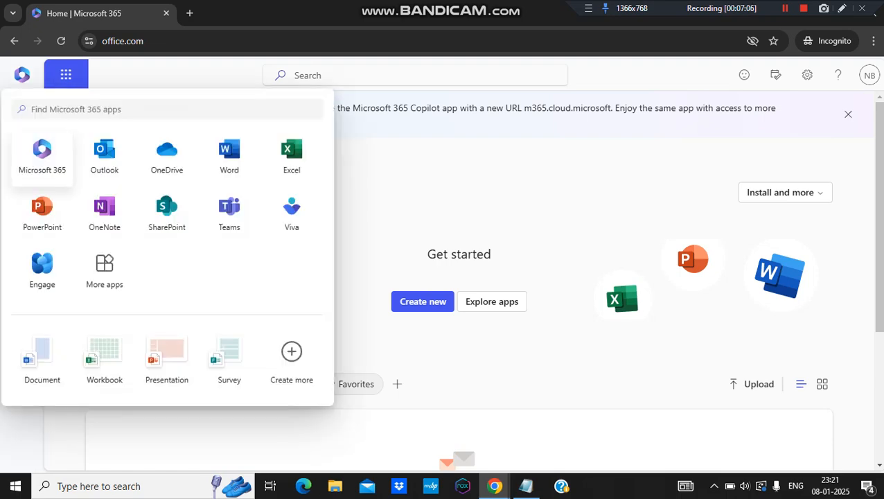
click(105, 156)
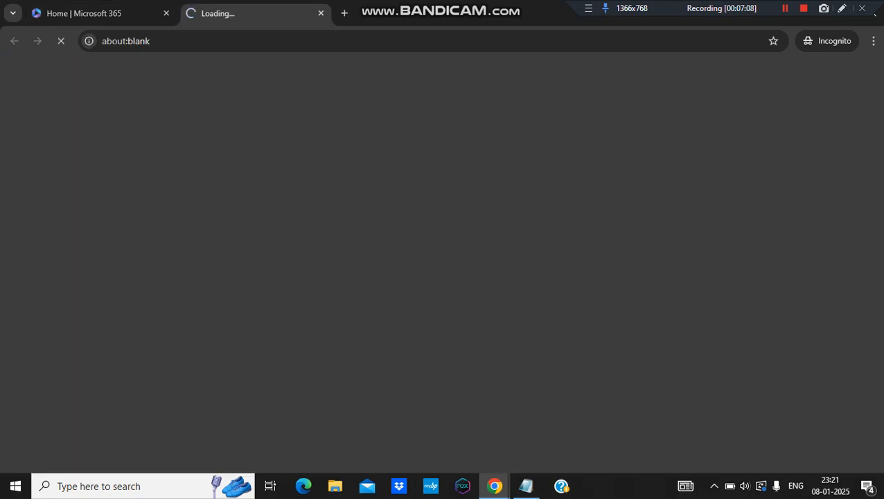
click(84, 13)
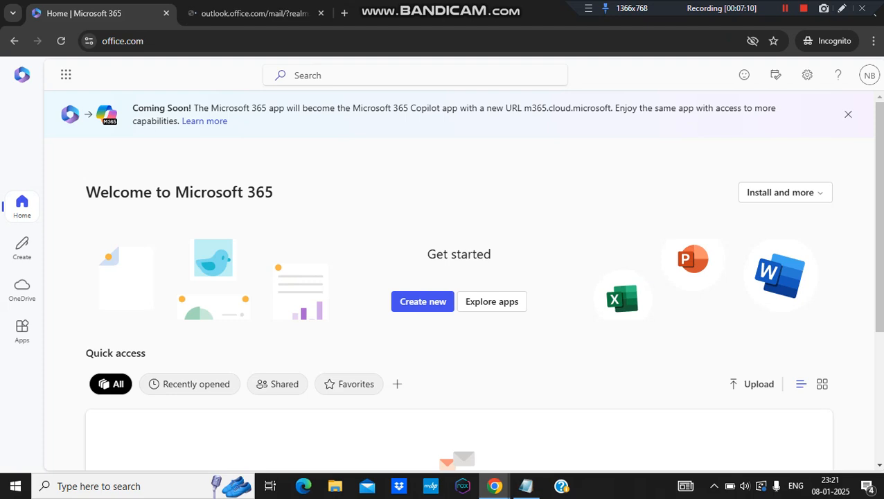
click(66, 75)
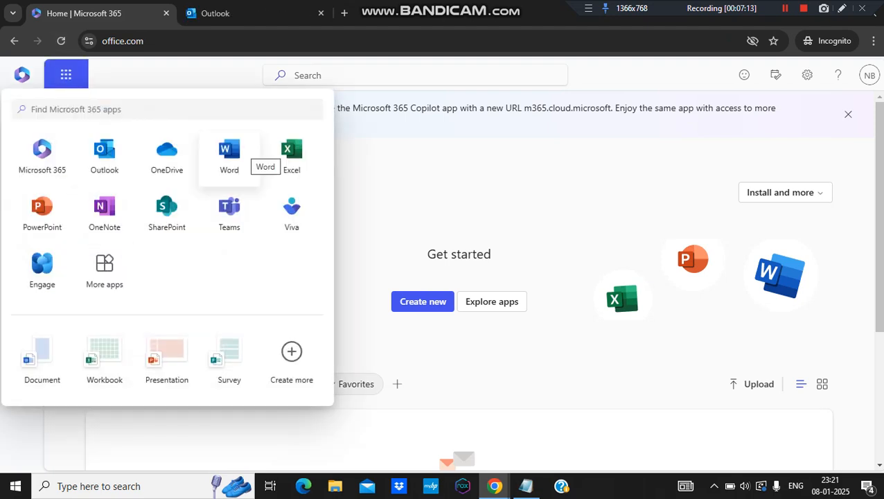
click(248, 13)
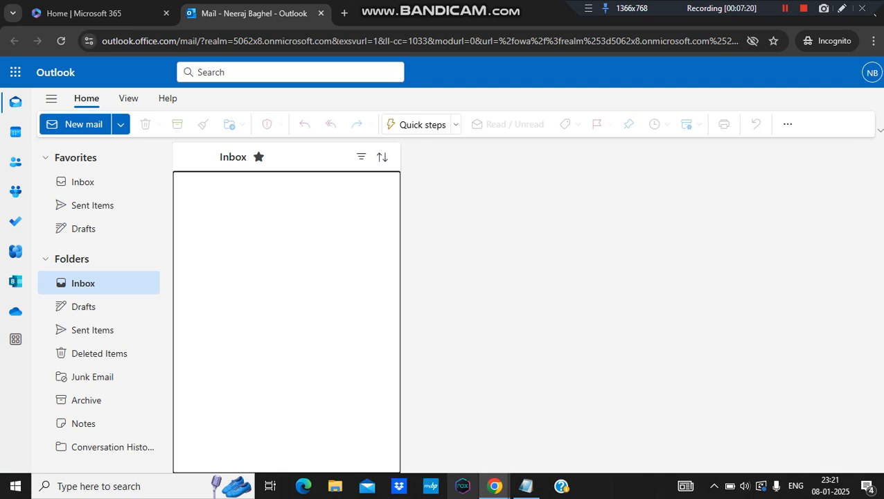
mouse_move(494, 486)
click(423, 422)
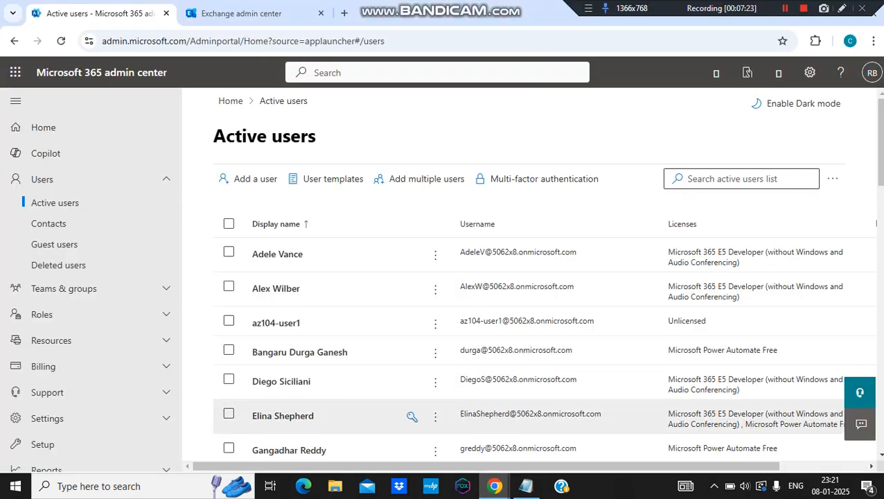